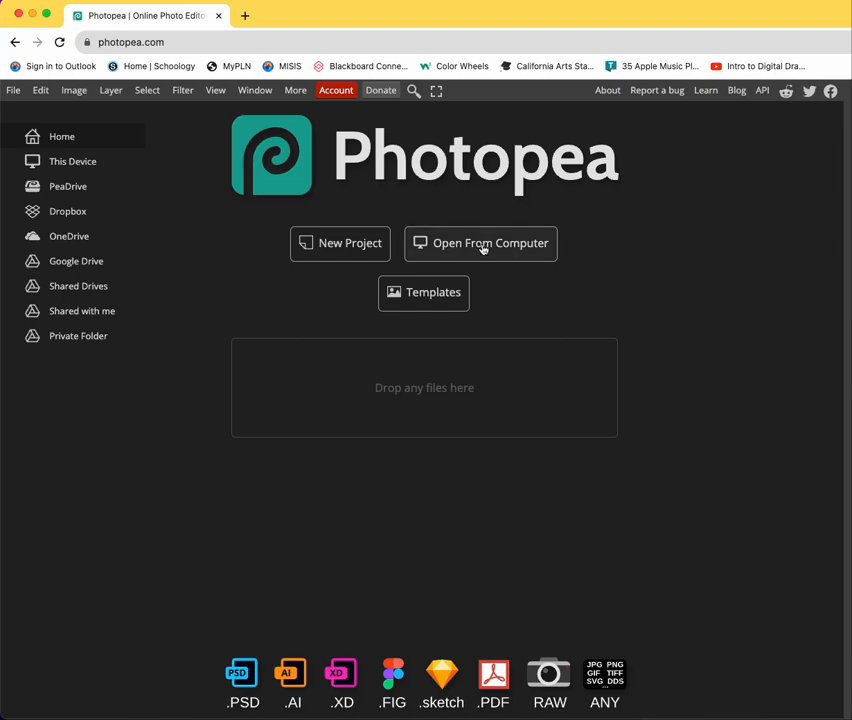
- Open the MarioBrother.psd file from the computer's Desktop folder
left_click(483, 248)
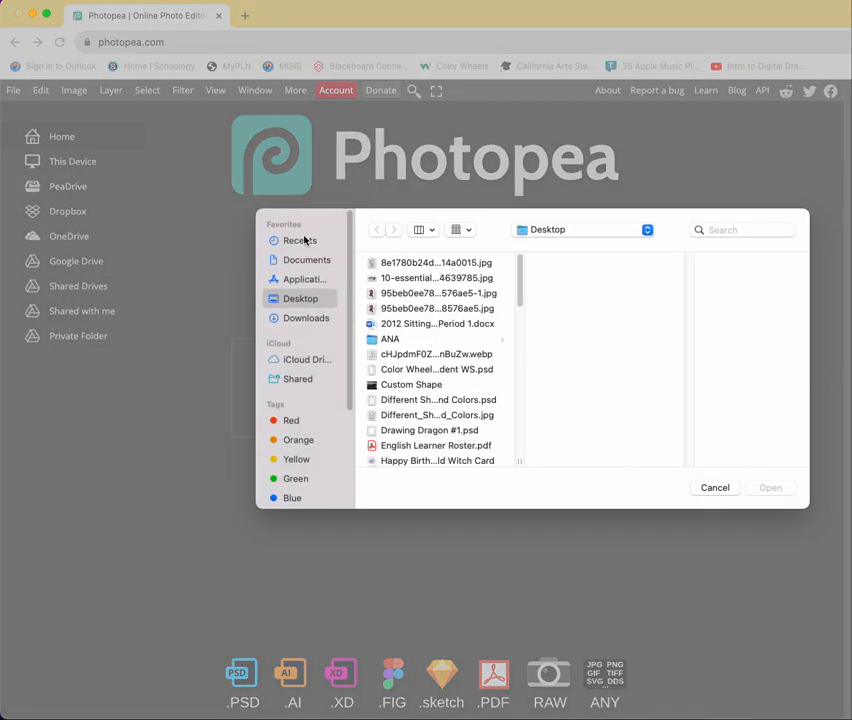
left_click(312, 317)
left_click(308, 298)
scroll(432, 300, "down", 5)
scroll(433, 315, "down", 5)
scroll(433, 328, "up", 10)
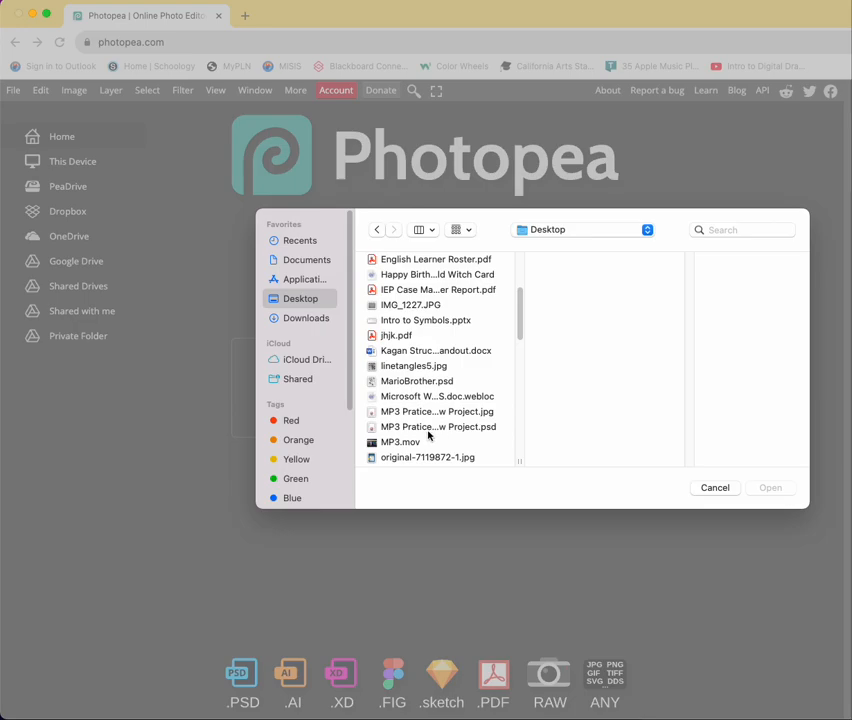
scroll(418, 395, "down", 1)
left_click(422, 371)
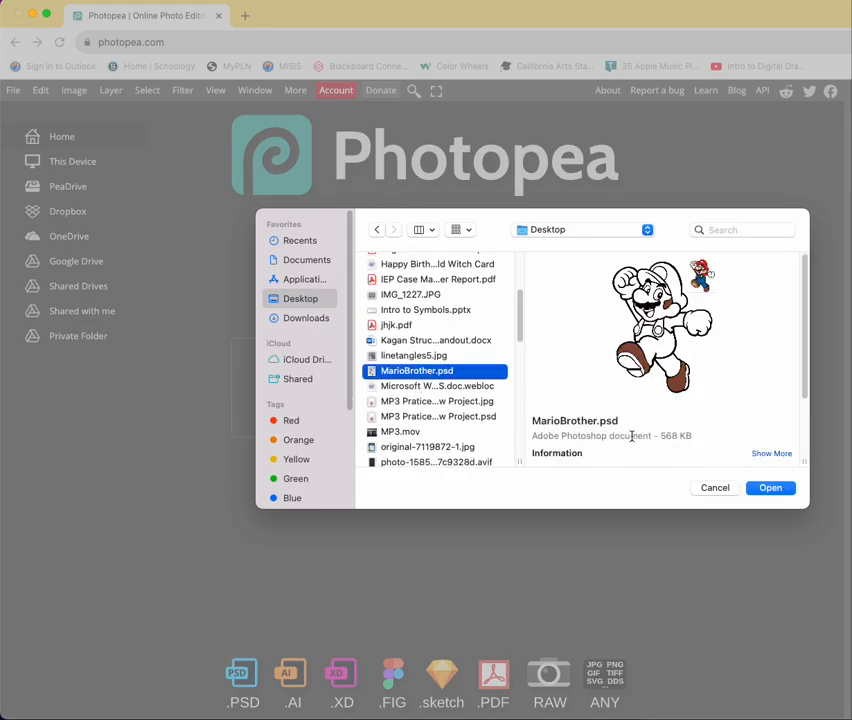
left_click(770, 490)
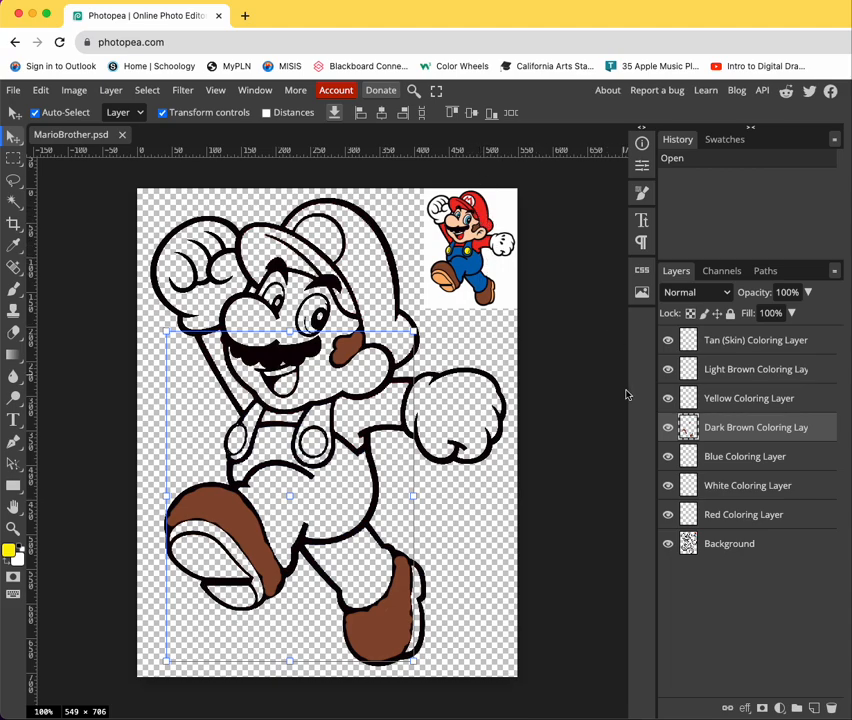
- Lock the Background layer that holds the Mario line art
left_click(760, 556)
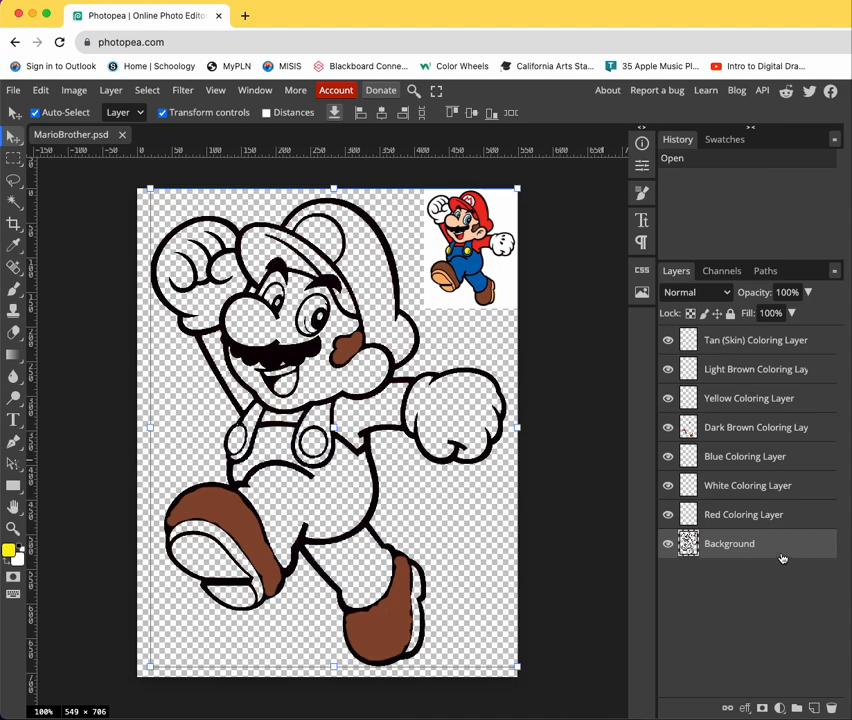
left_click(731, 314)
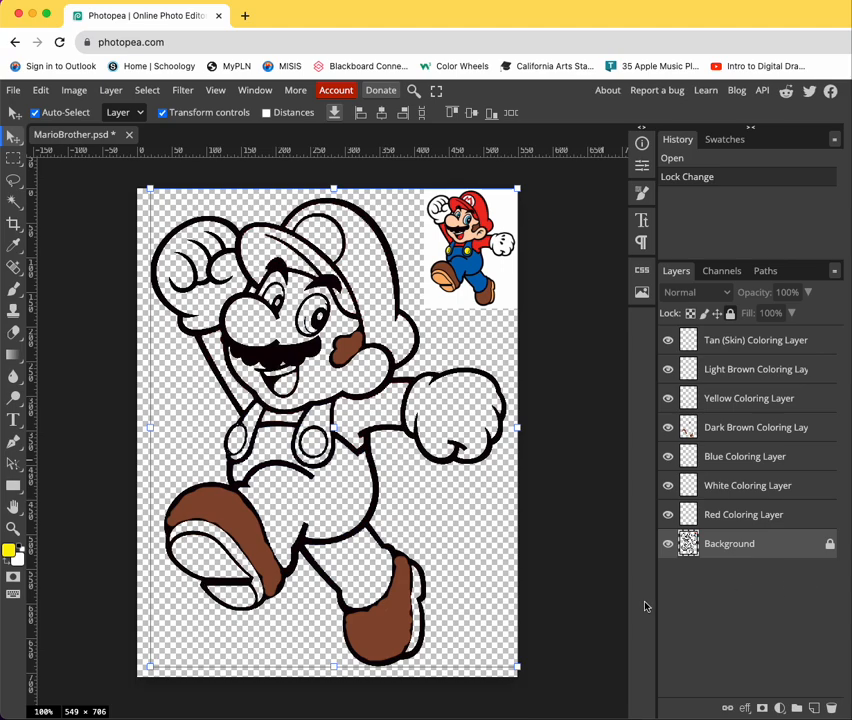
- Go through the coloring layers one by one, from Red up to Tan (Skin), to review which colors have their own layer
left_click(767, 518)
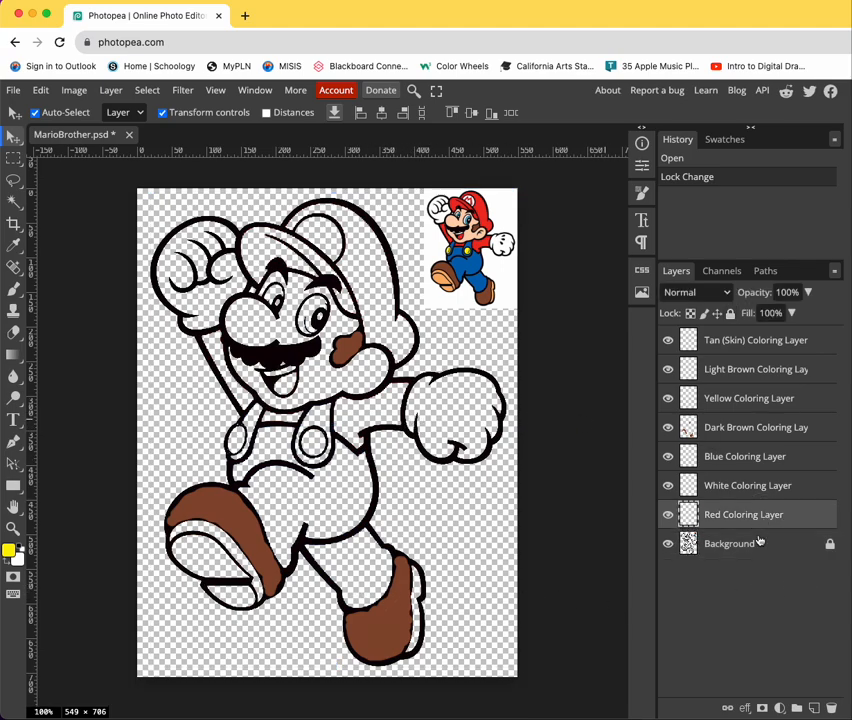
left_click(737, 484)
left_click(736, 460)
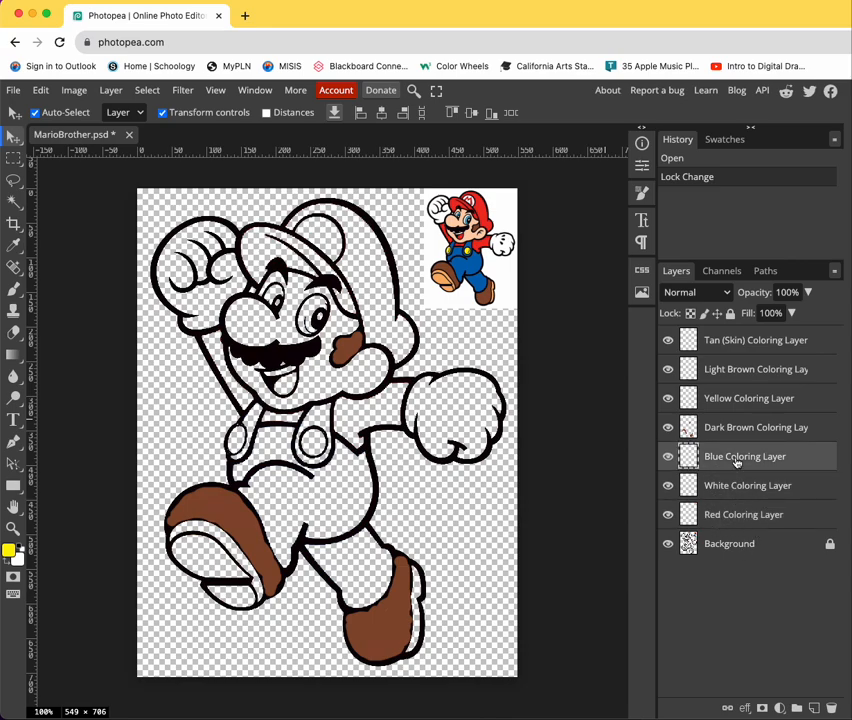
left_click(738, 430)
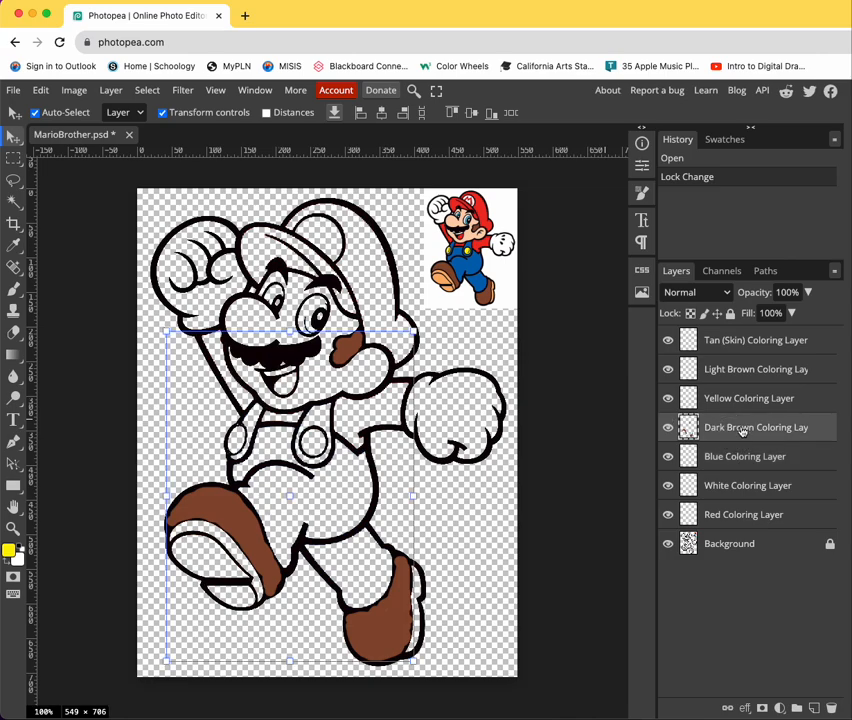
left_click(732, 401)
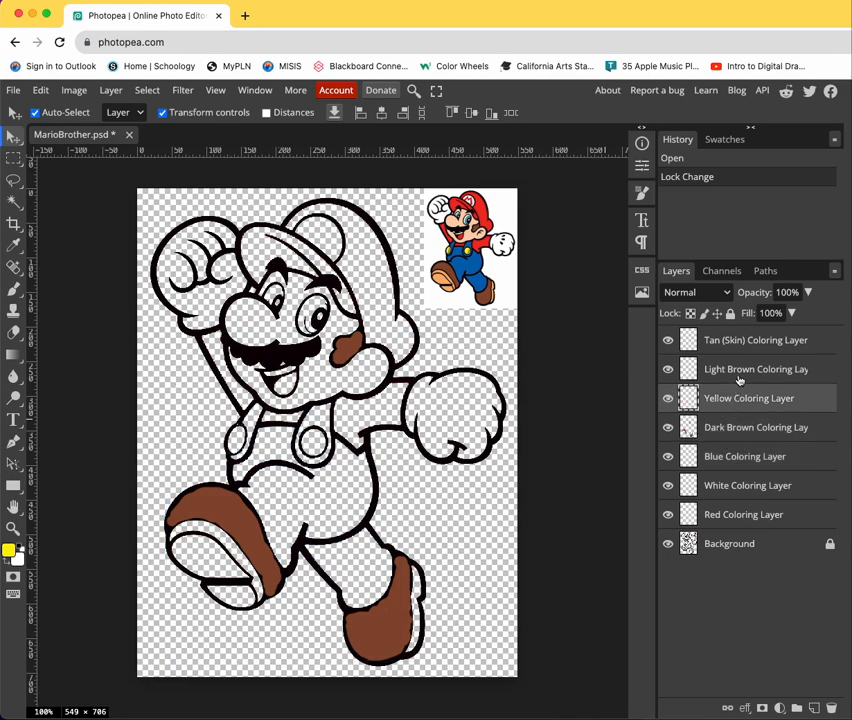
left_click(739, 374)
left_click(735, 341)
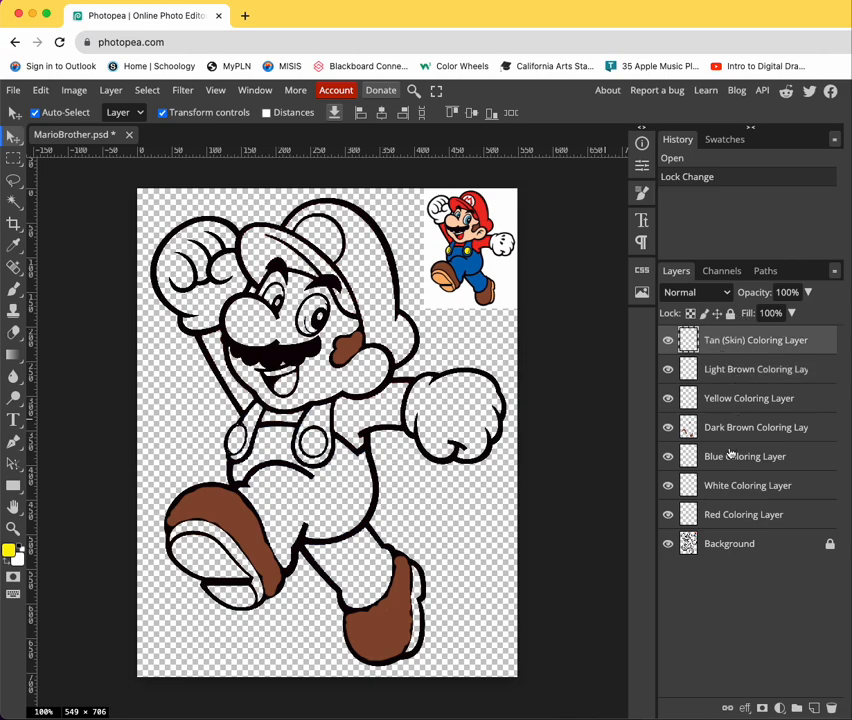
left_click(717, 514)
left_click(717, 487)
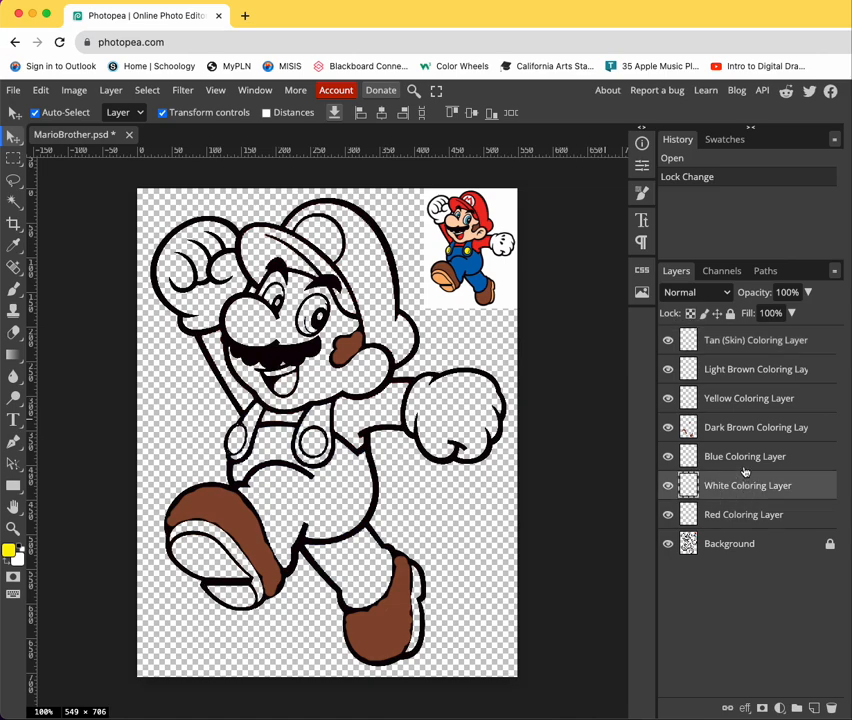
left_click(744, 458)
left_click(746, 431)
left_click(747, 401)
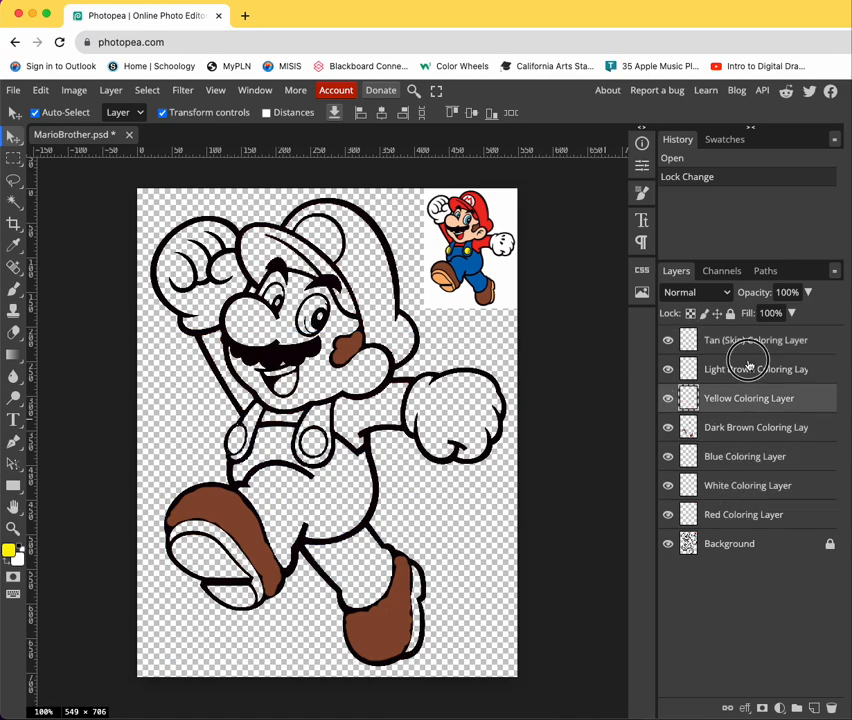
- Move the Dark Brown coloring layer beneath the Background layer and switch to the Brush tool
left_click(762, 430)
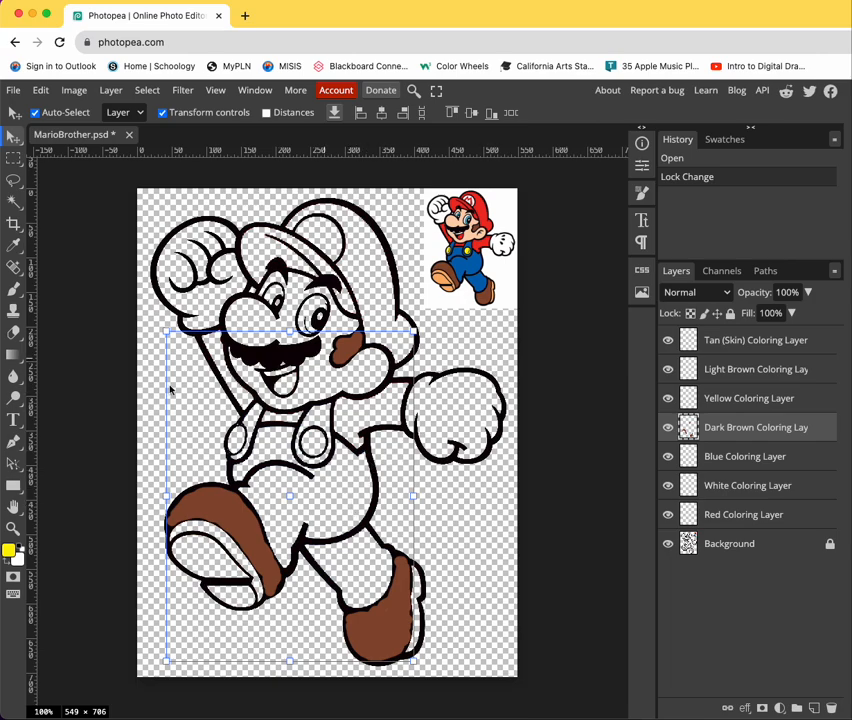
key("b")
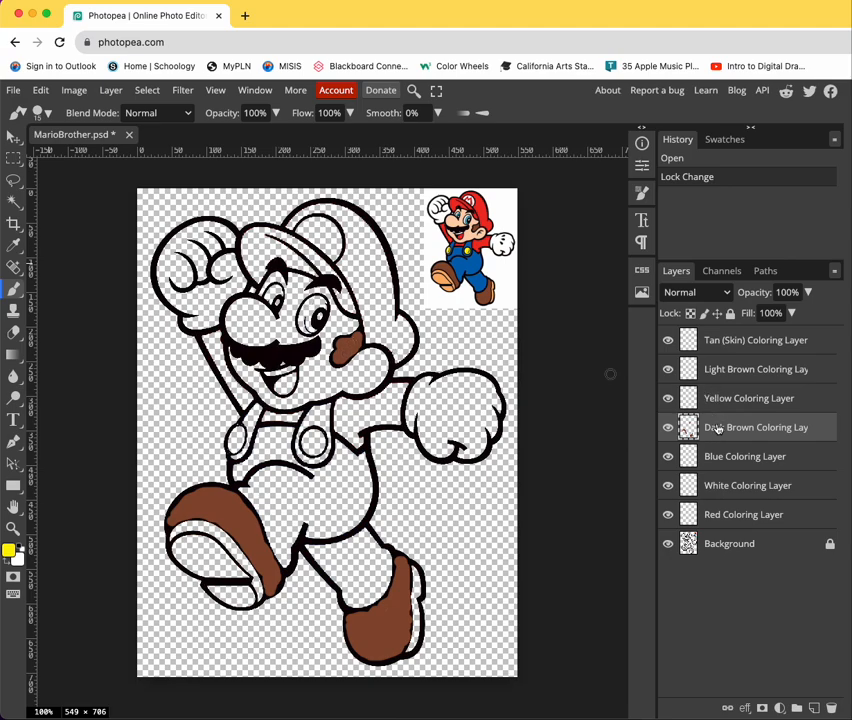
left_click_drag(724, 433, 742, 559)
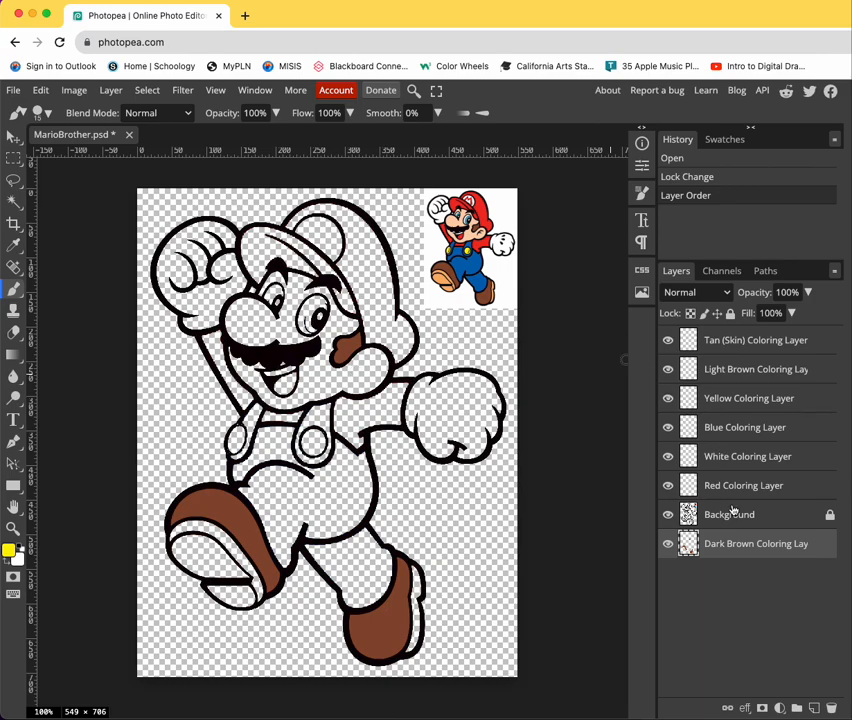
mouse_move(736, 540)
left_mouse_down()
mouse_move(732, 510)
mouse_move(730, 538)
mouse_move(743, 556)
left_mouse_up()
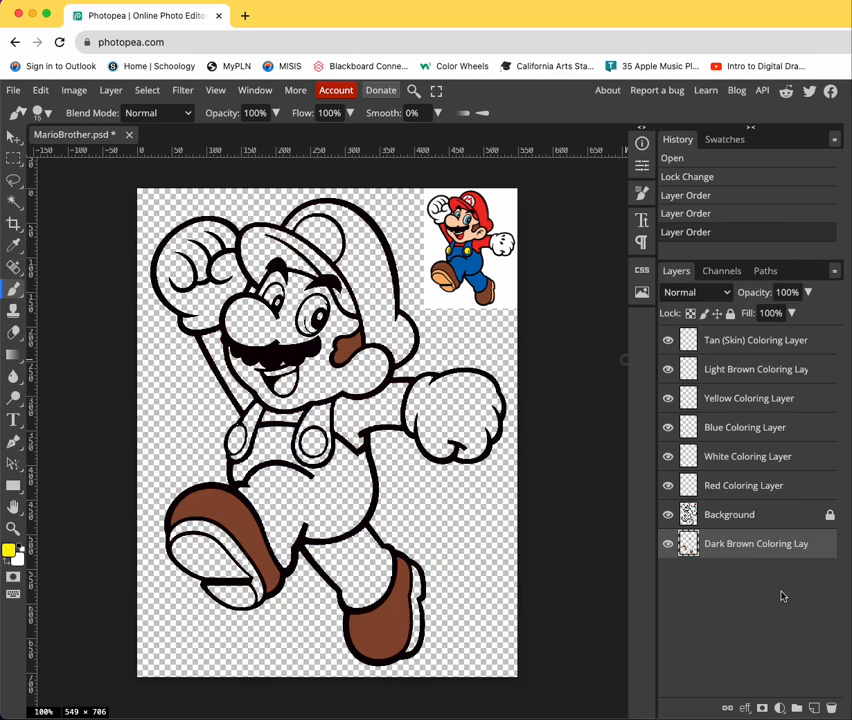
- Make the Yellow Coloring Layer active and set the foreground color to yellow fef103, sampled from the reference Mario's overalls button
left_click_drag(742, 485, 745, 467)
left_click(745, 466)
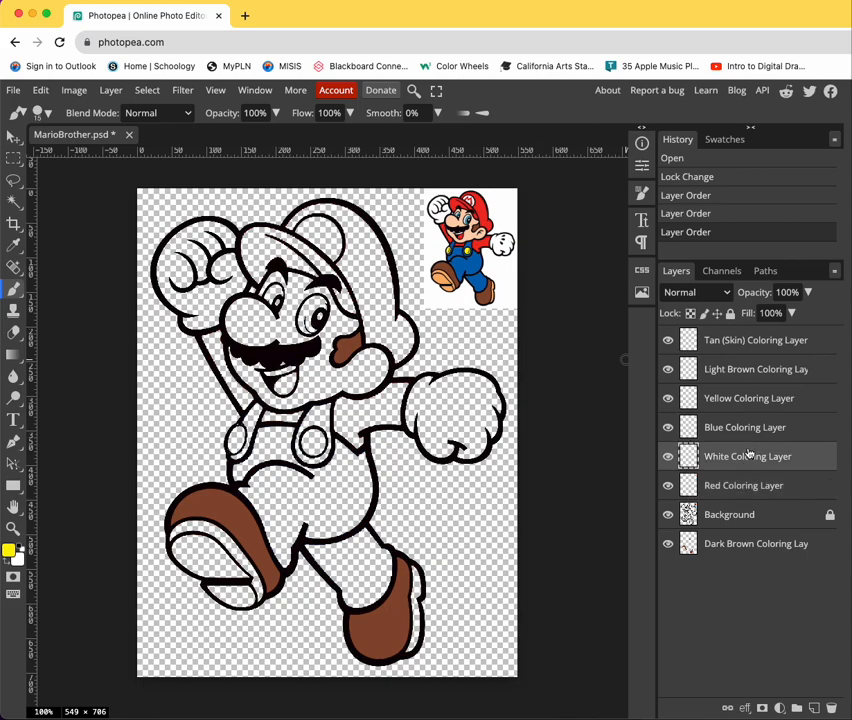
left_click(751, 420)
left_click(751, 400)
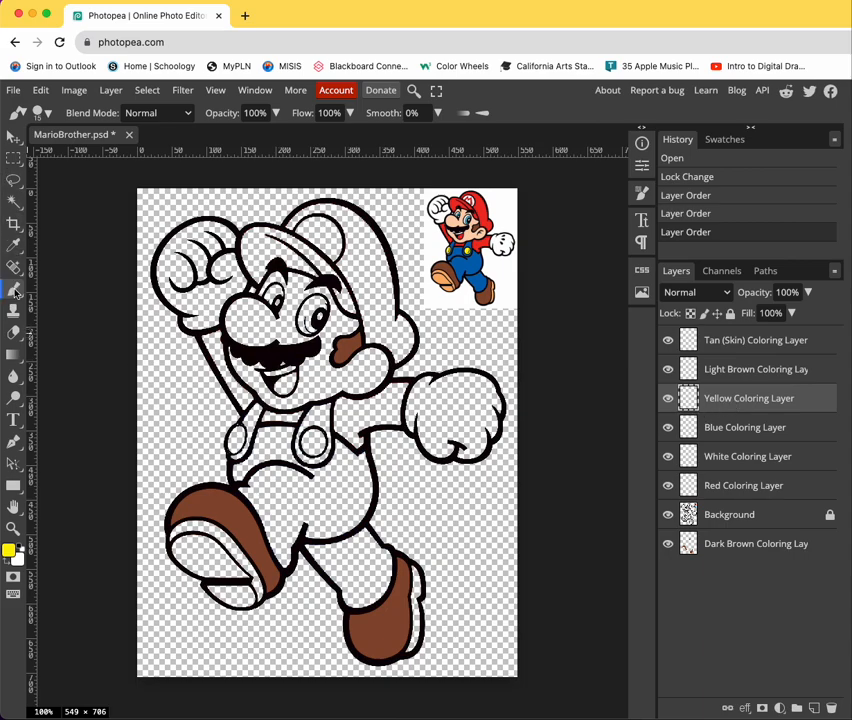
left_click(17, 556)
left_click(9, 553)
left_click_drag(329, 206, 405, 387)
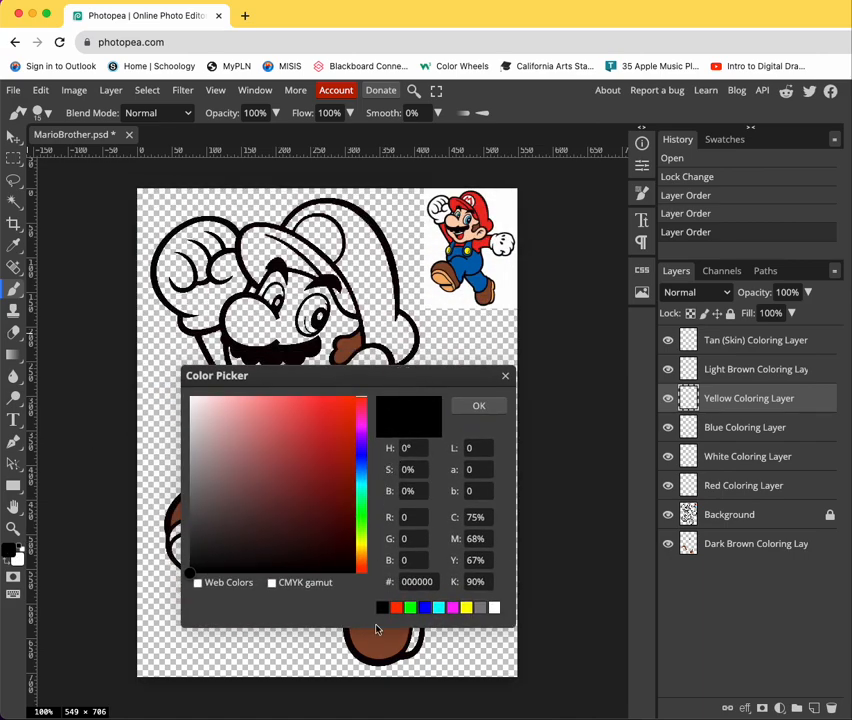
left_click_drag(361, 542, 374, 468)
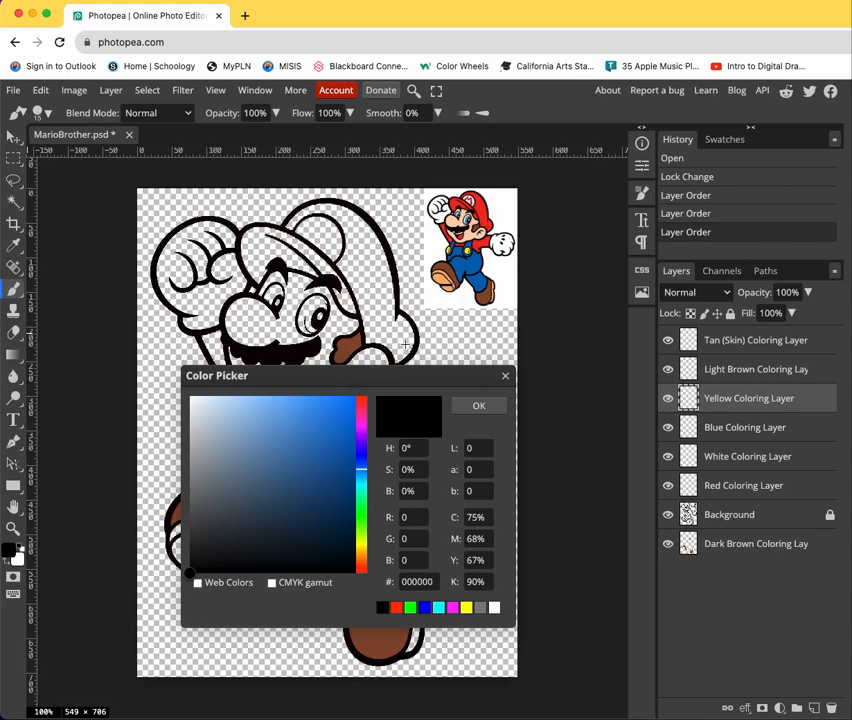
left_click(467, 250)
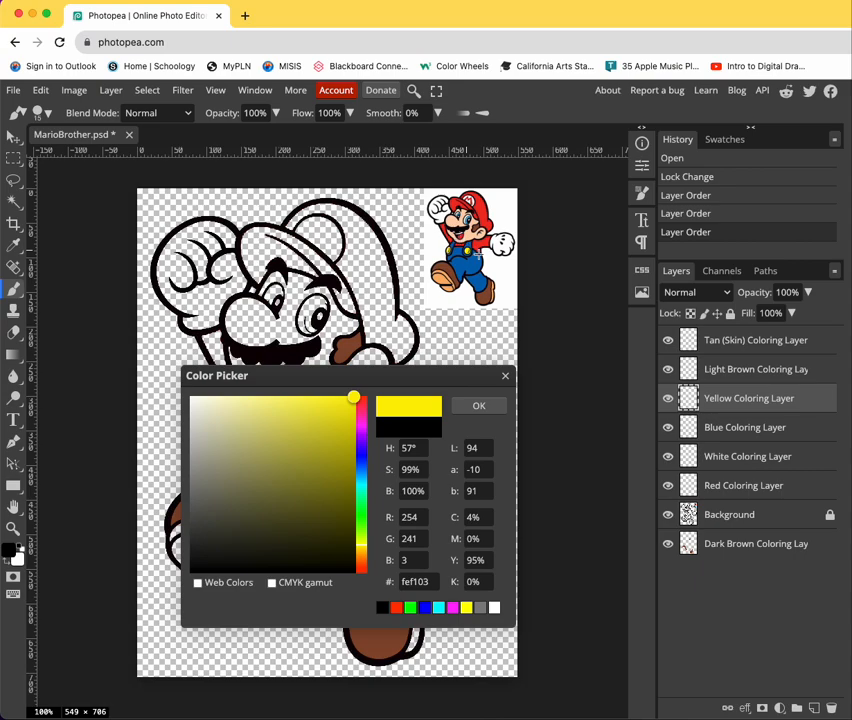
left_click(484, 407)
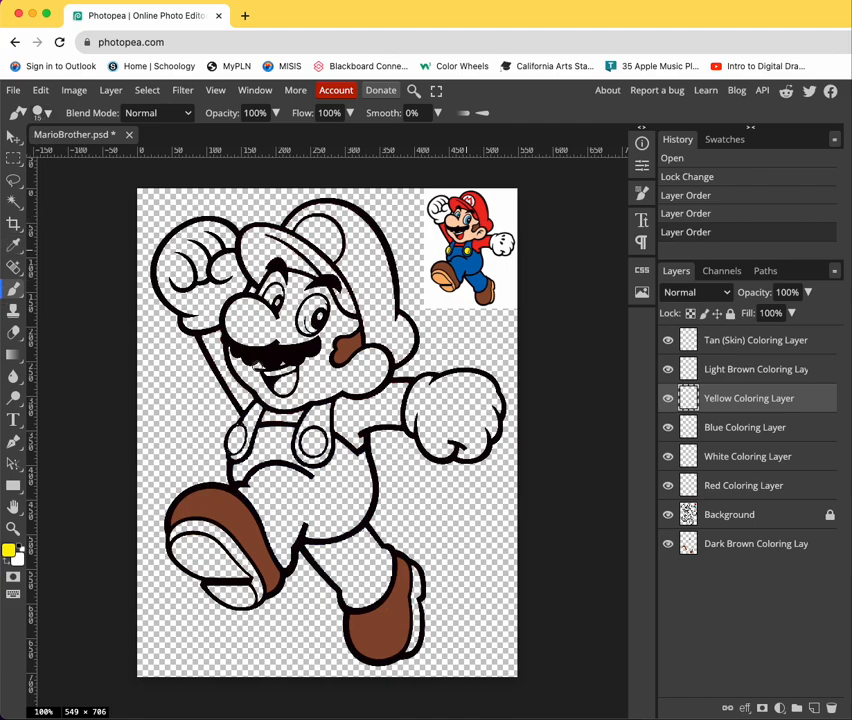
- Brush yellow over the entire inside of the overalls button on the right side of Mario's chest, zooming in to 500%
left_click(14, 530)
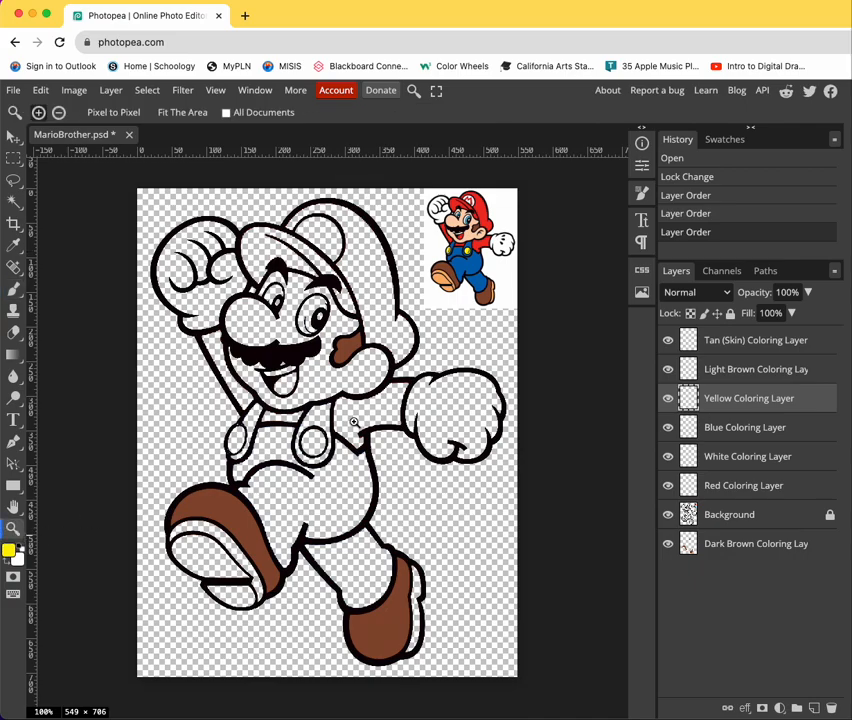
left_click(320, 443)
left_click(296, 443)
left_click(296, 443)
left_click(296, 443)
left_click(296, 443)
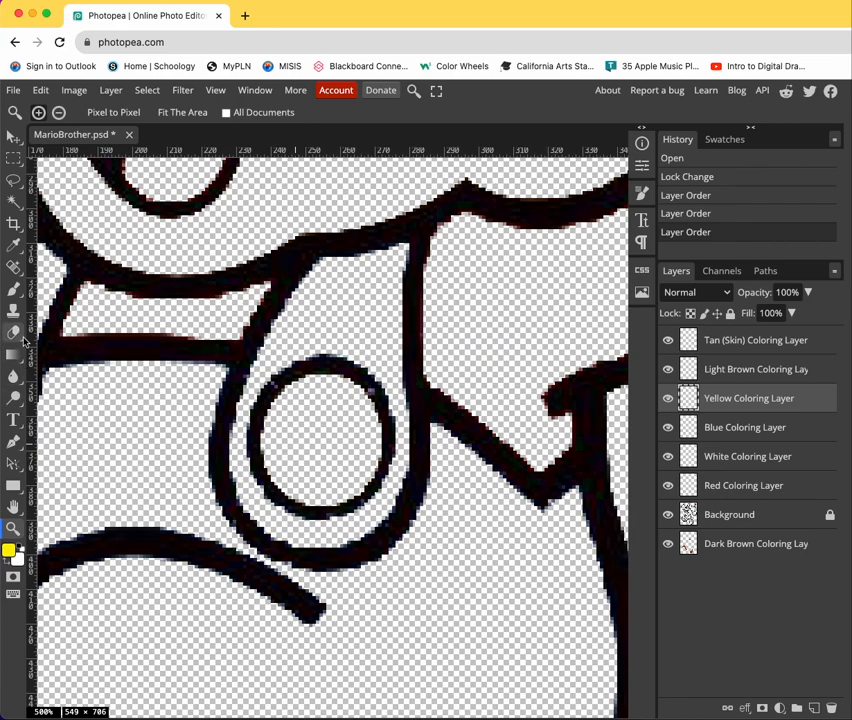
left_click(14, 292)
left_click(310, 443)
left_click(299, 422)
left_click(304, 413)
left_click(310, 403)
left_click(320, 398)
left_click(331, 397)
left_click(339, 403)
left_click(352, 411)
left_click(355, 431)
left_click(356, 441)
left_click(355, 449)
left_click(350, 461)
left_click(346, 468)
left_click(335, 476)
left_click(326, 480)
left_click(342, 472)
left_click(313, 480)
mouse_move(312, 480)
left_mouse_down()
mouse_move(285, 442)
mouse_move(299, 409)
left_mouse_up()
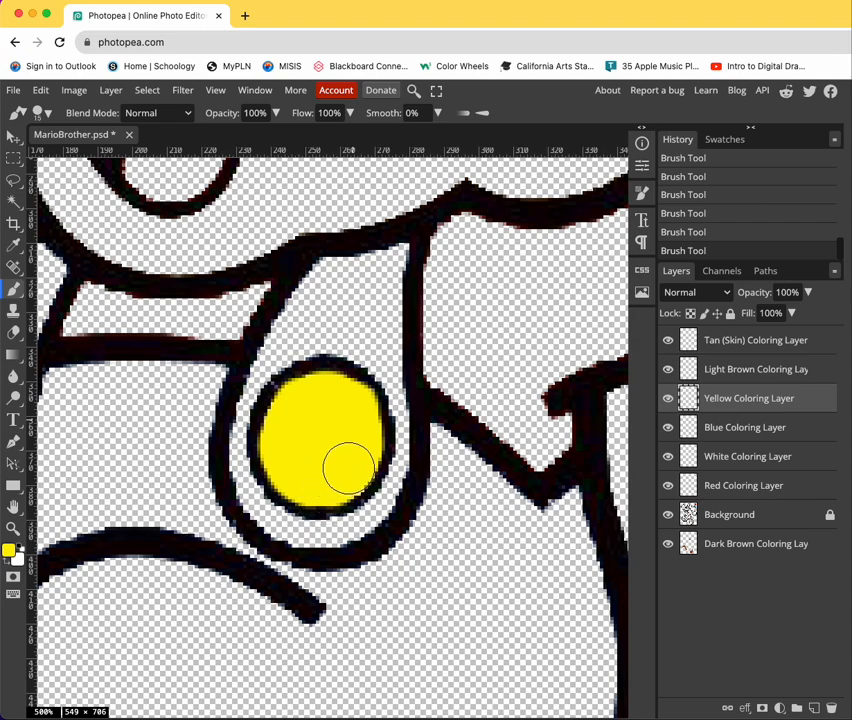
- Brush yellow over the inside of the other overalls button, on the left strap
left_click(14, 507)
left_click(86, 459)
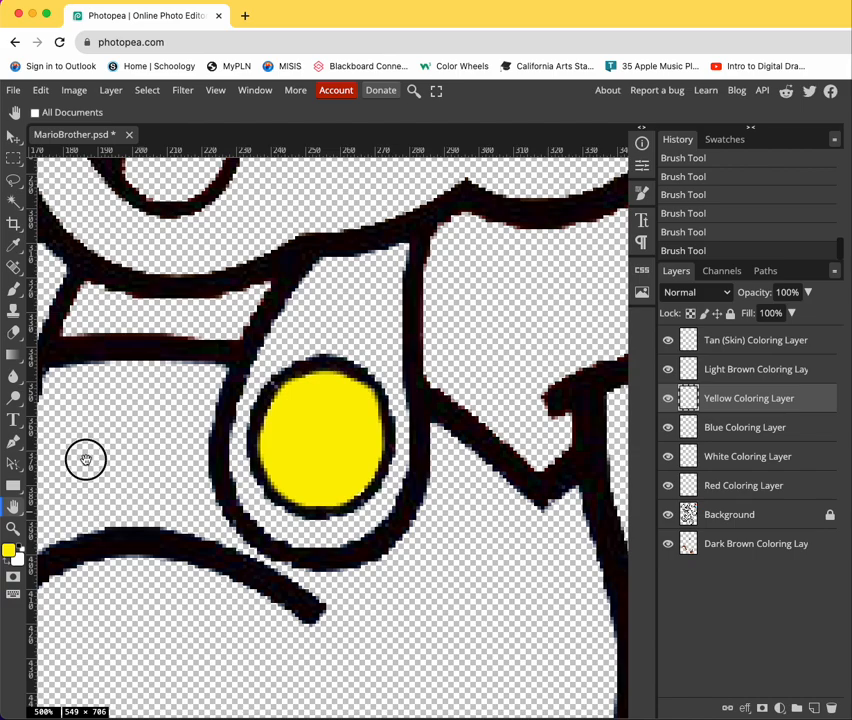
left_click_drag(86, 459, 361, 455)
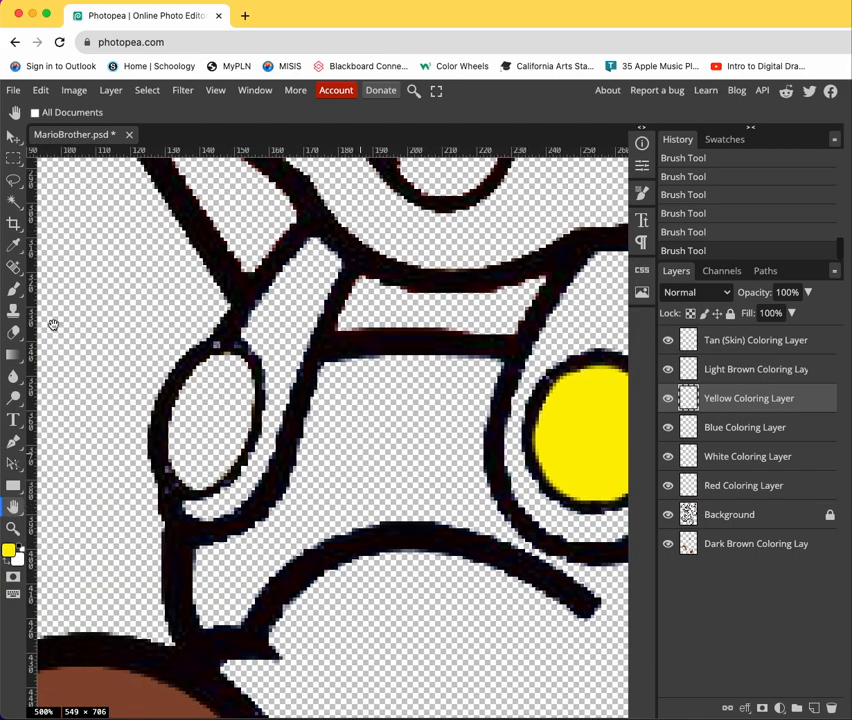
left_click(16, 294)
left_click(213, 396)
mouse_move(218, 386)
left_mouse_down()
mouse_move(224, 380)
mouse_move(228, 397)
mouse_move(217, 443)
mouse_move(195, 465)
mouse_move(188, 426)
mouse_move(213, 388)
left_mouse_up()
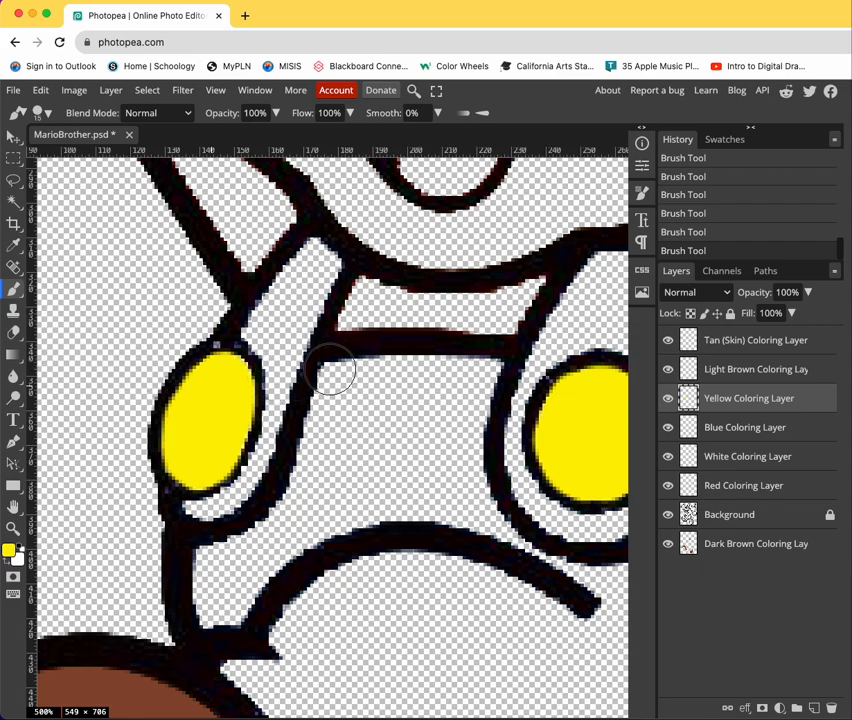
- Fit the whole drawing in view and move the Yellow Coloring Layer beneath the Dark Brown coloring layer
left_click(216, 90)
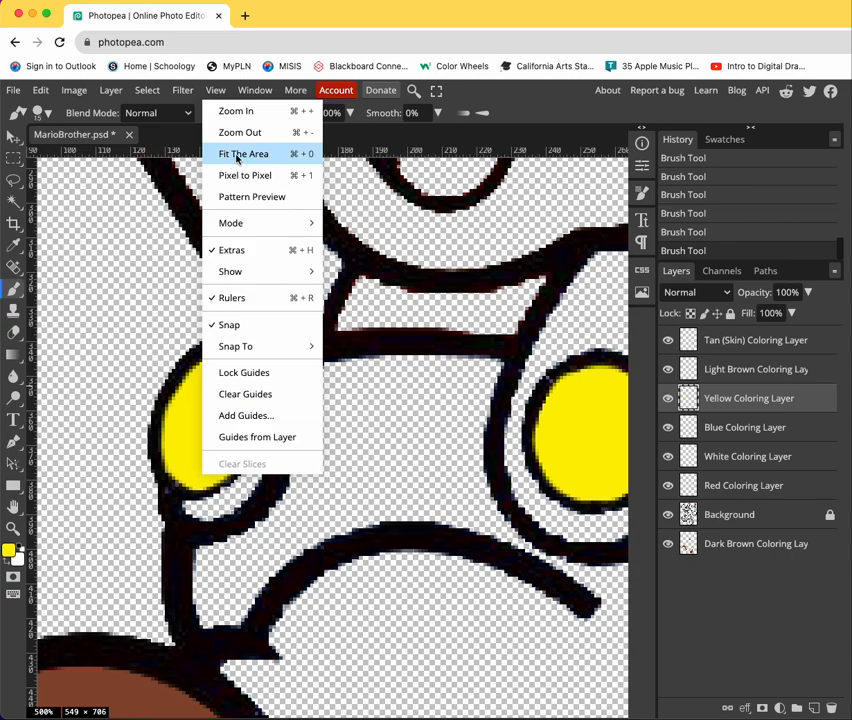
left_click(237, 157)
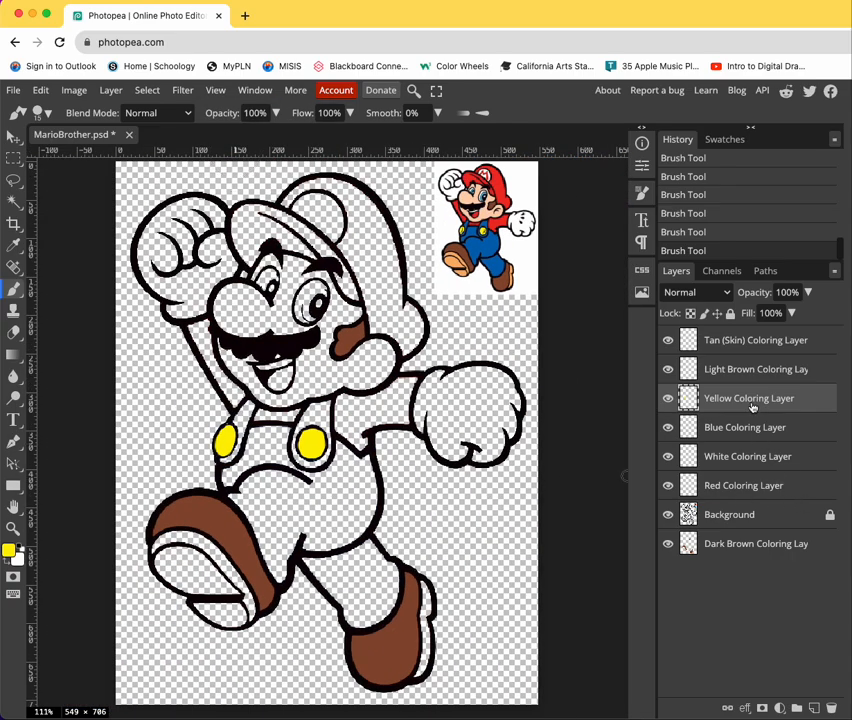
left_click_drag(752, 406, 758, 553)
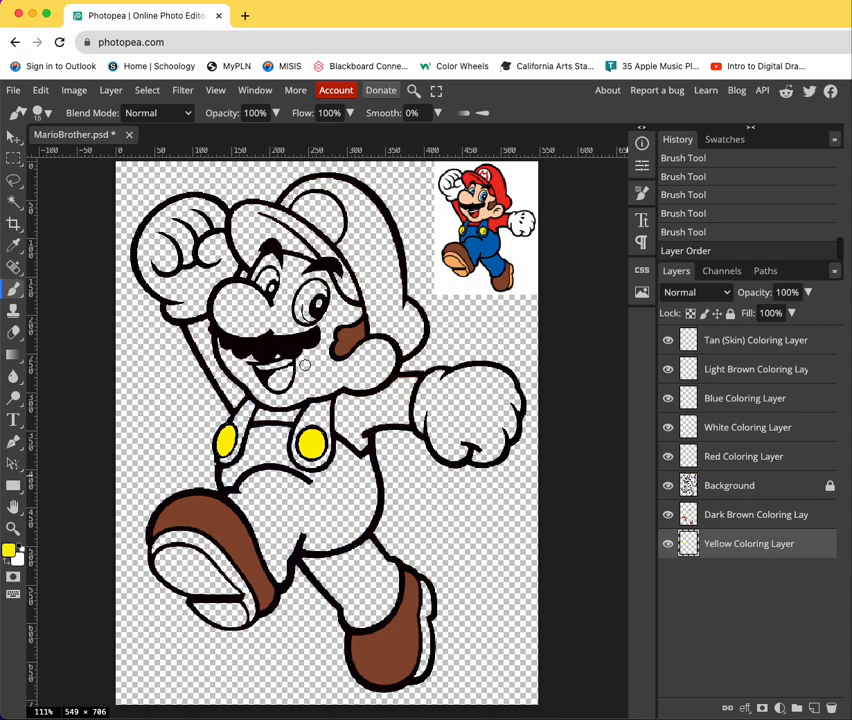
- Make the Red Coloring Layer active and set the foreground color to red ee1c25, sampled from the reference Mario's cap
left_click(760, 456)
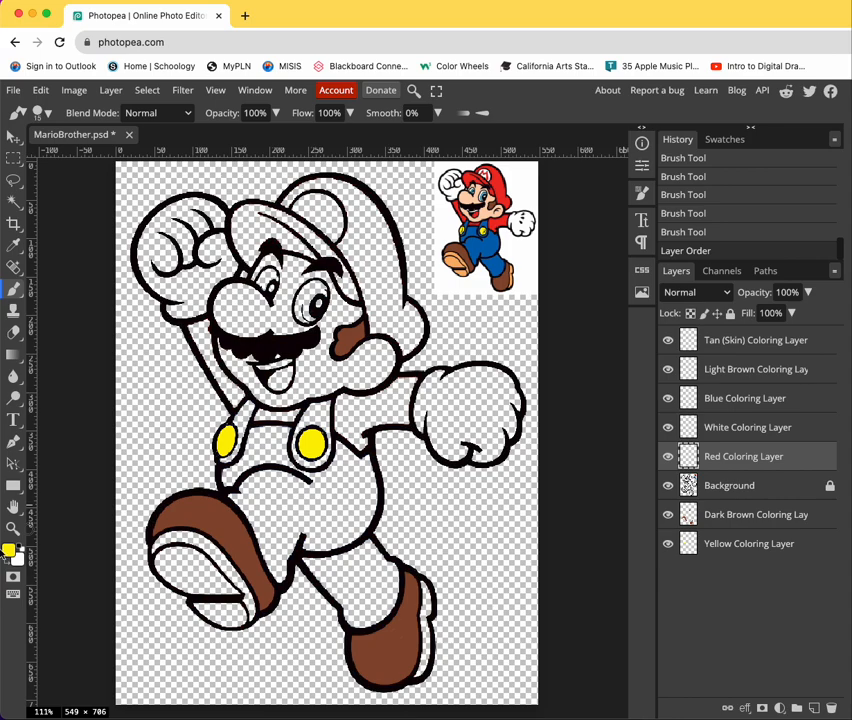
left_click(9, 549)
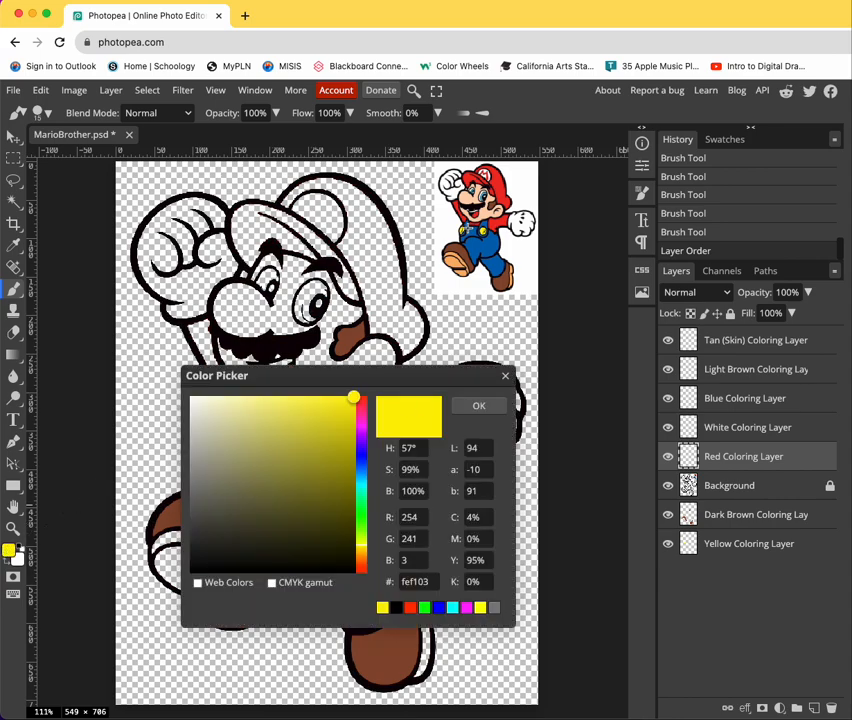
left_click(493, 179)
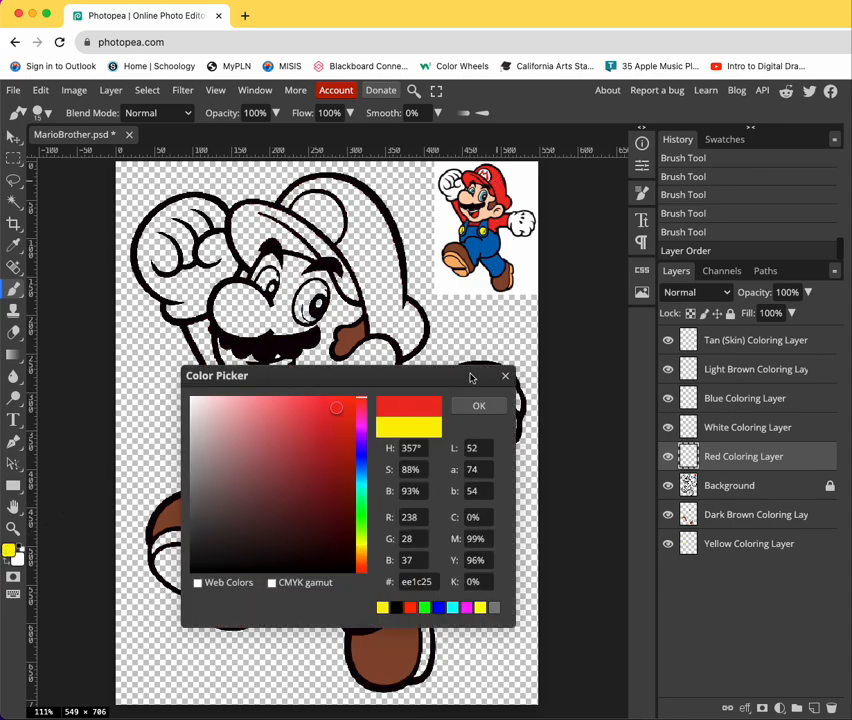
left_click(486, 405)
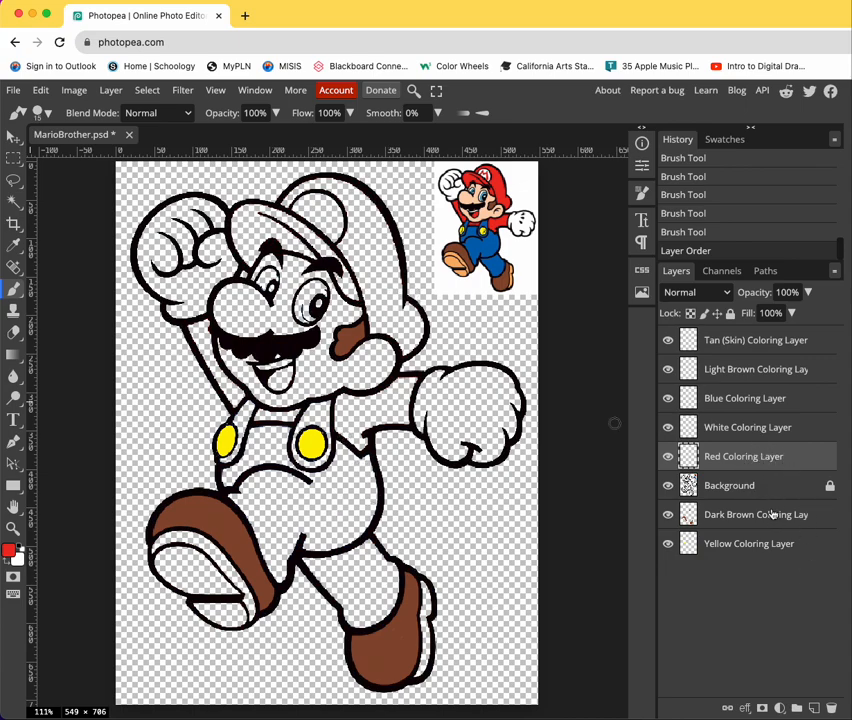
- Bring up the available export formats for the Mario drawing
left_click(14, 91)
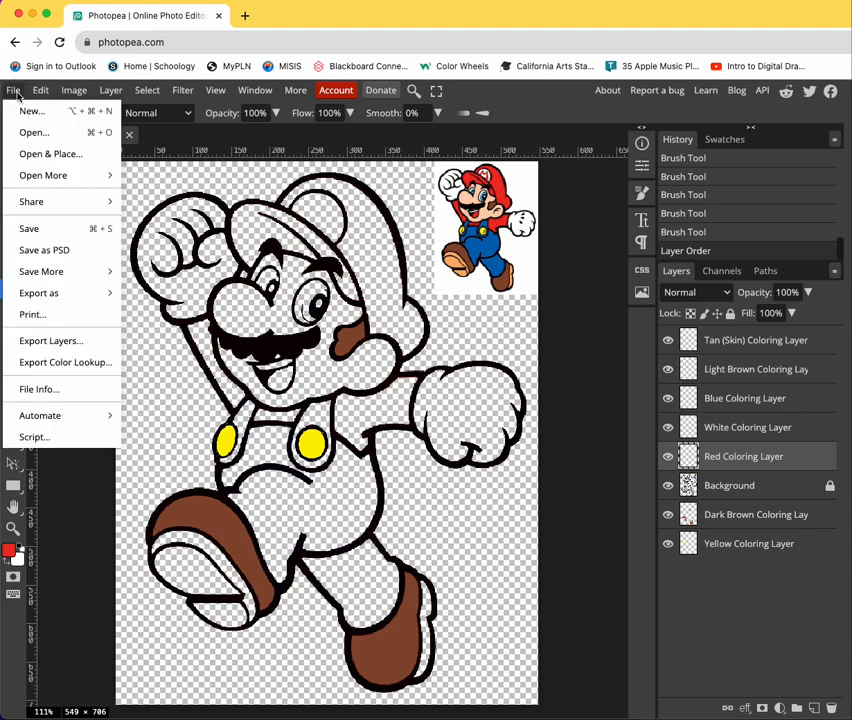
mouse_move(106, 292)
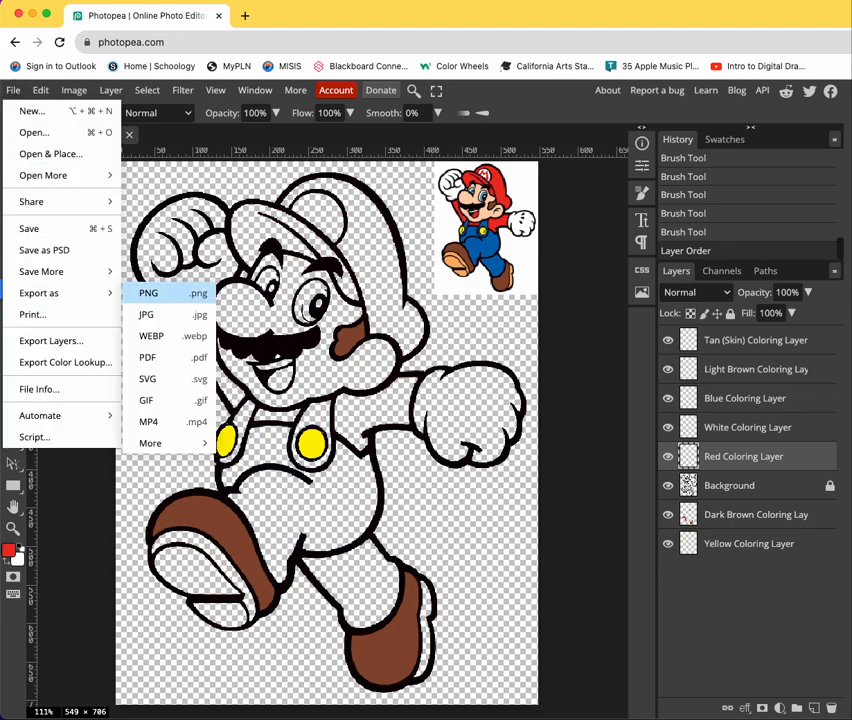